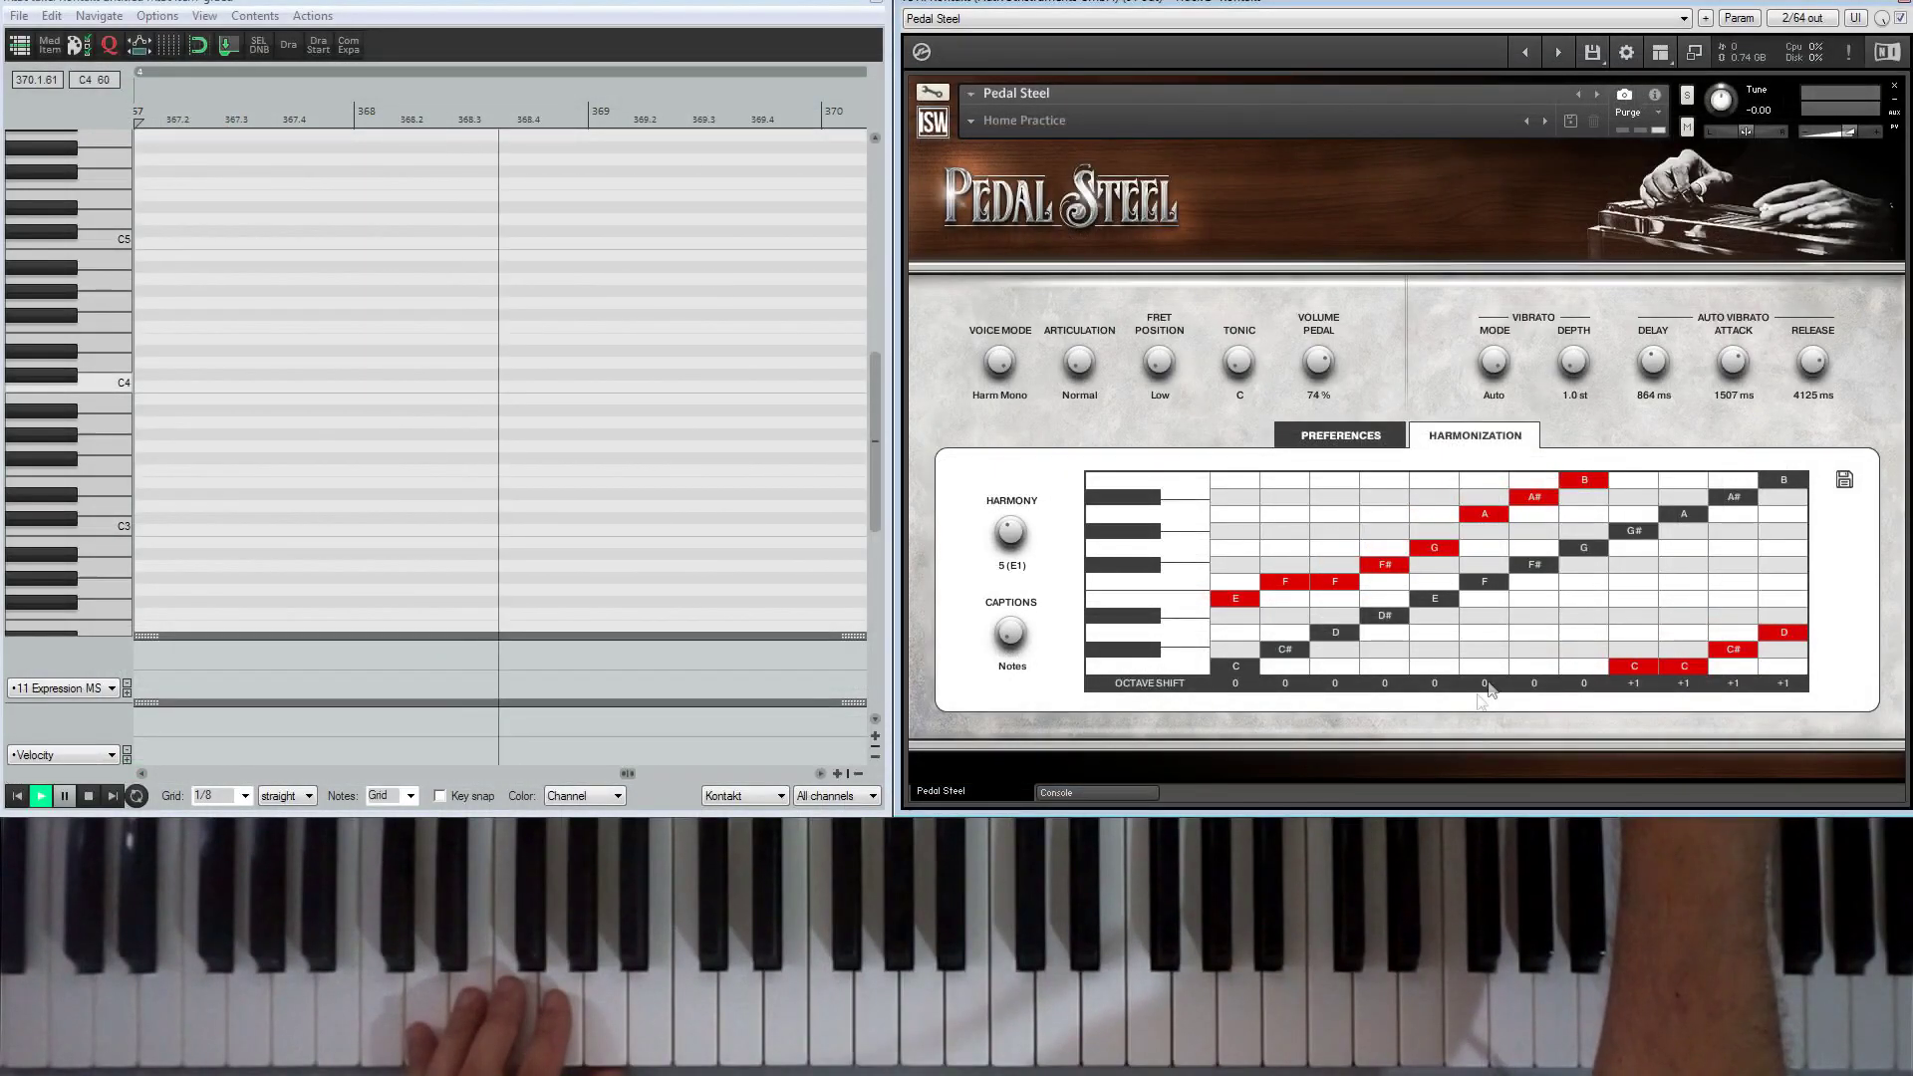
click(1234, 547)
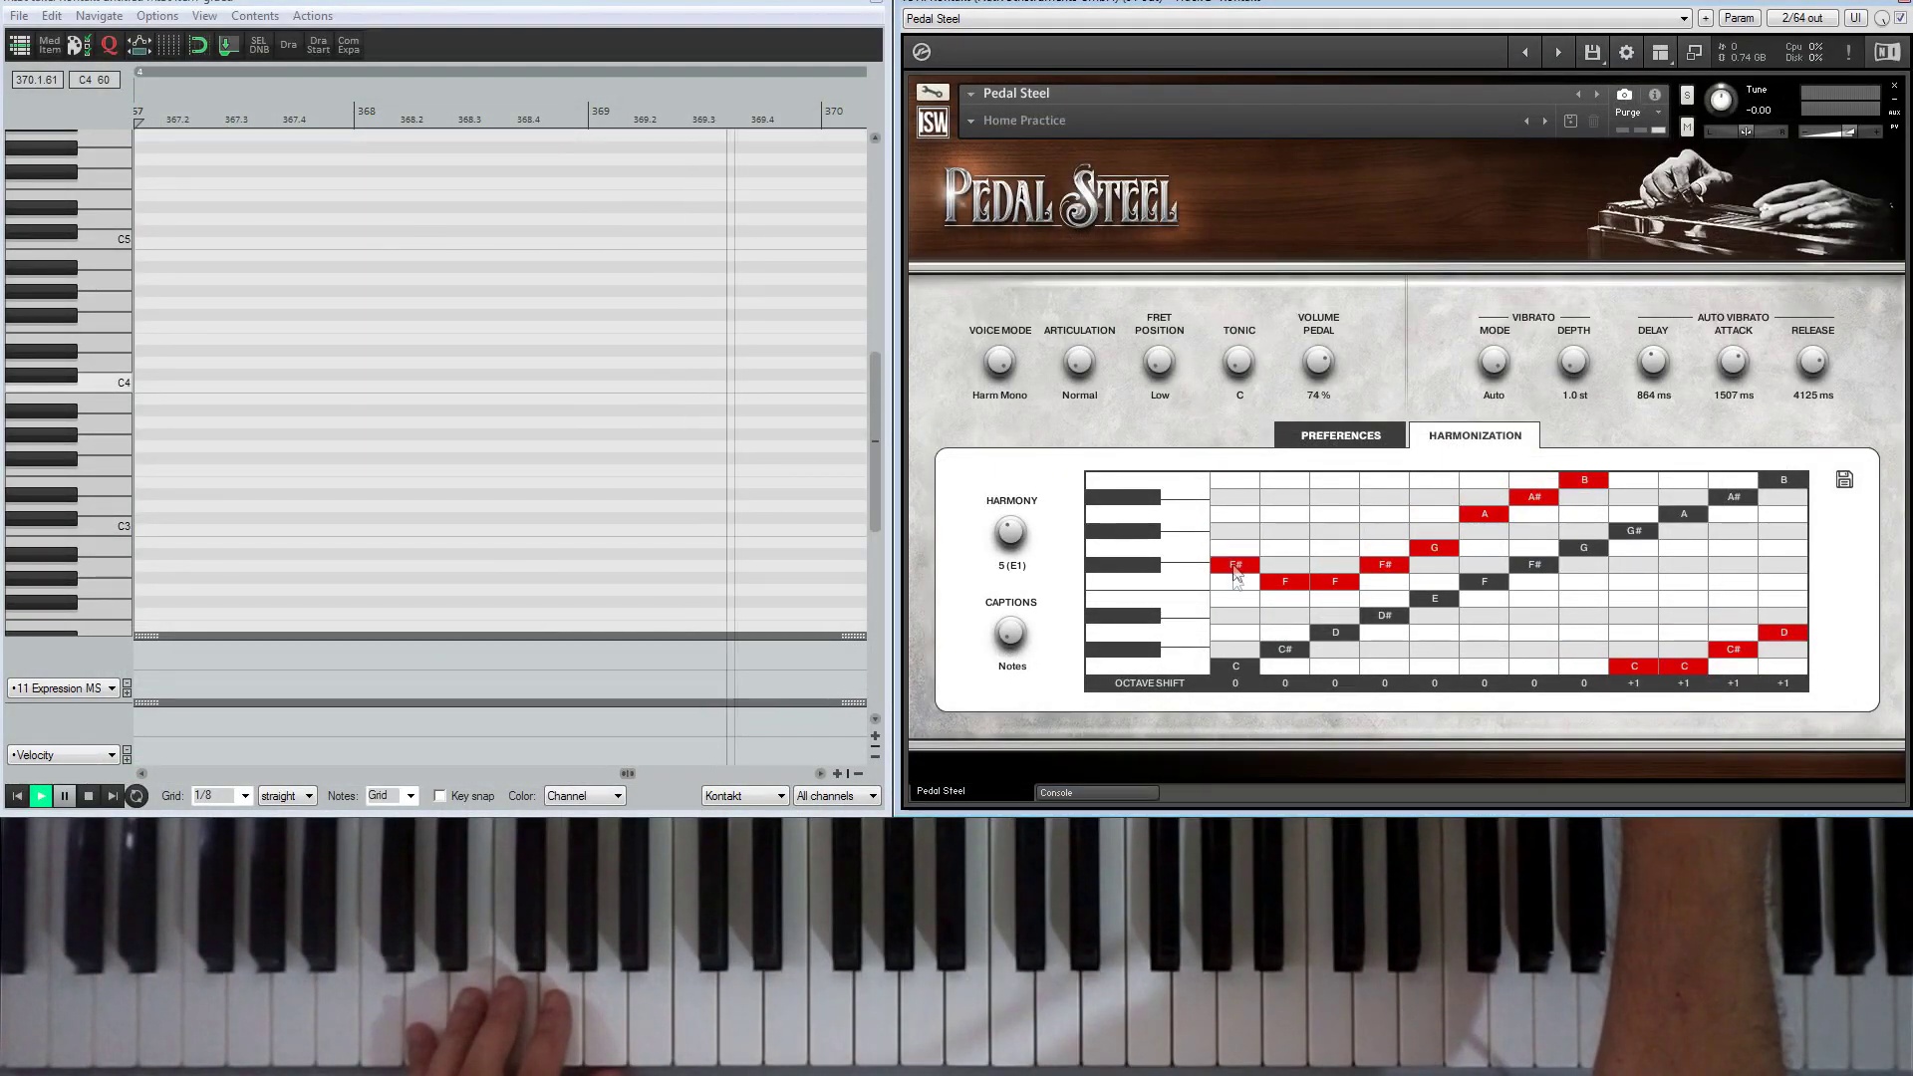
drag(1237, 548, 1240, 519)
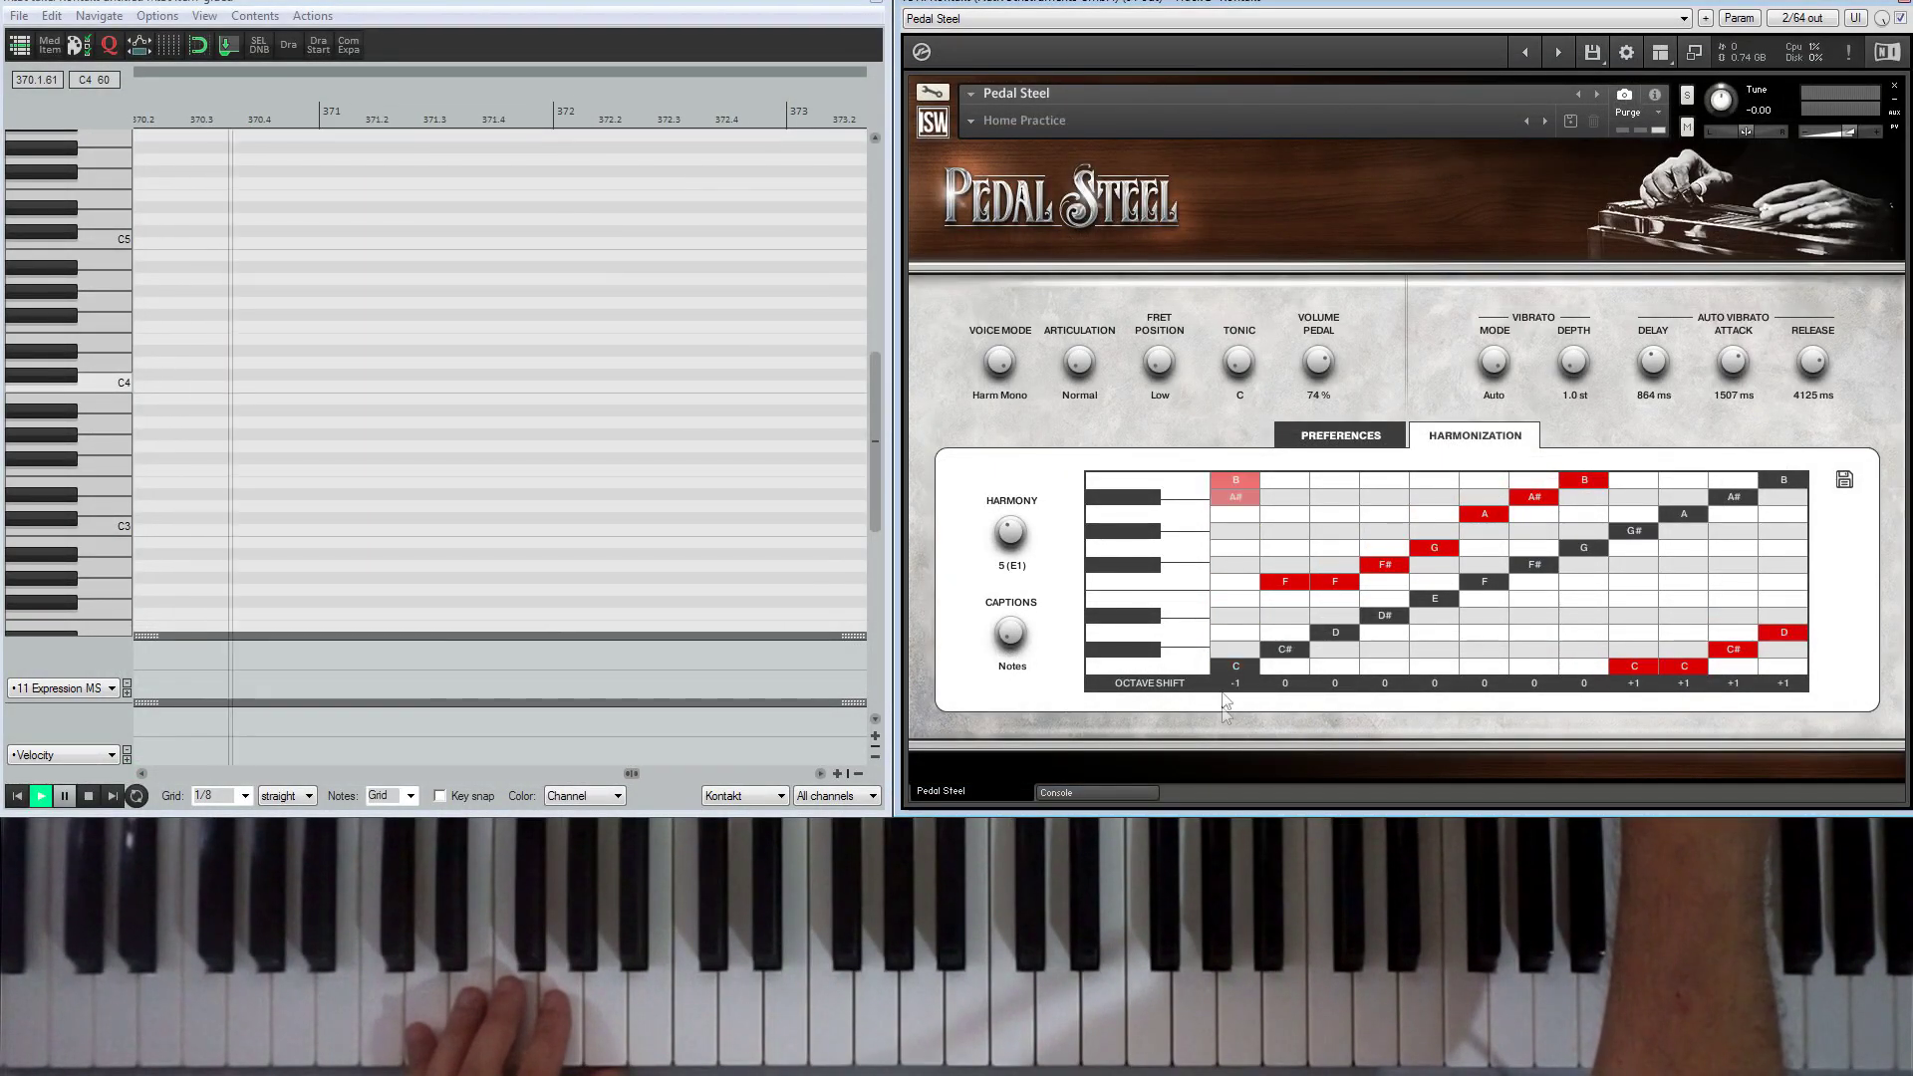
drag(1240, 518, 1235, 598)
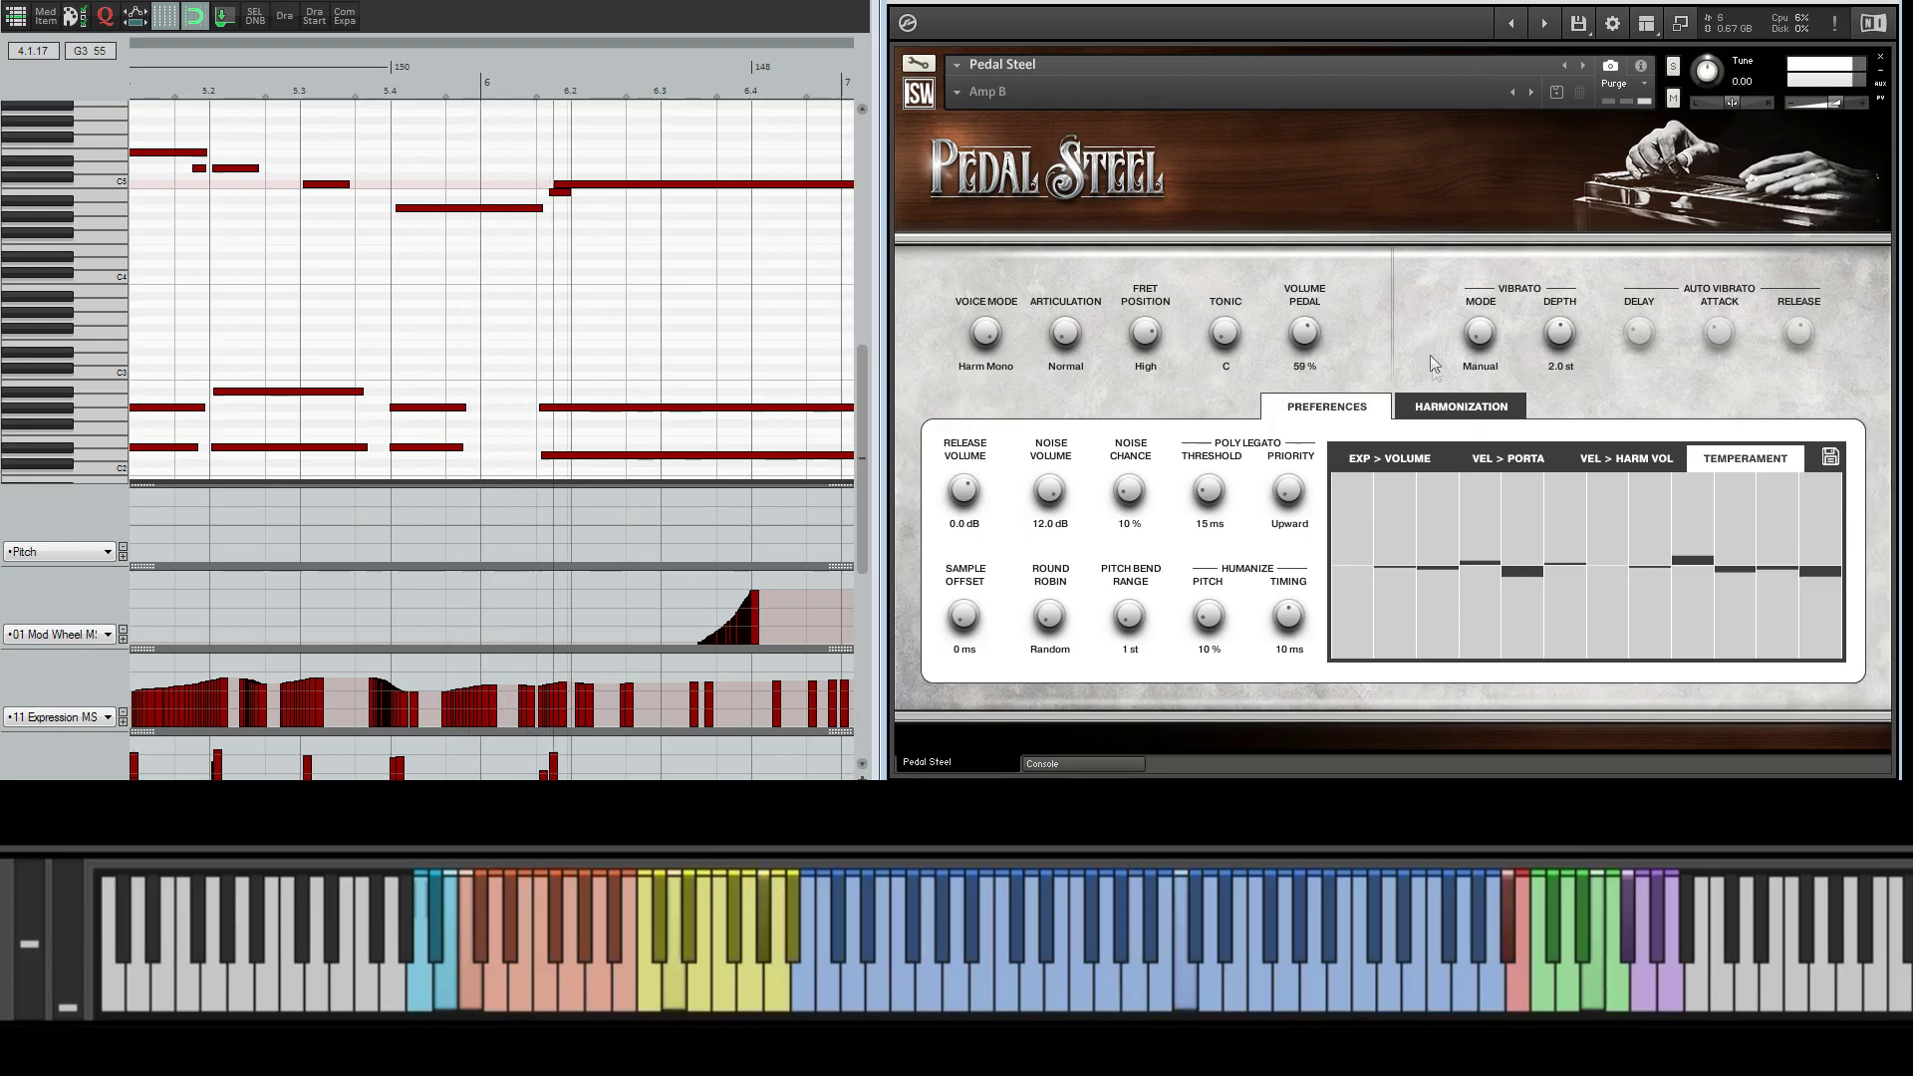
Bring up the Harmonization tab's harmony table for the Amp B Pedal Steel patch.
click(1439, 416)
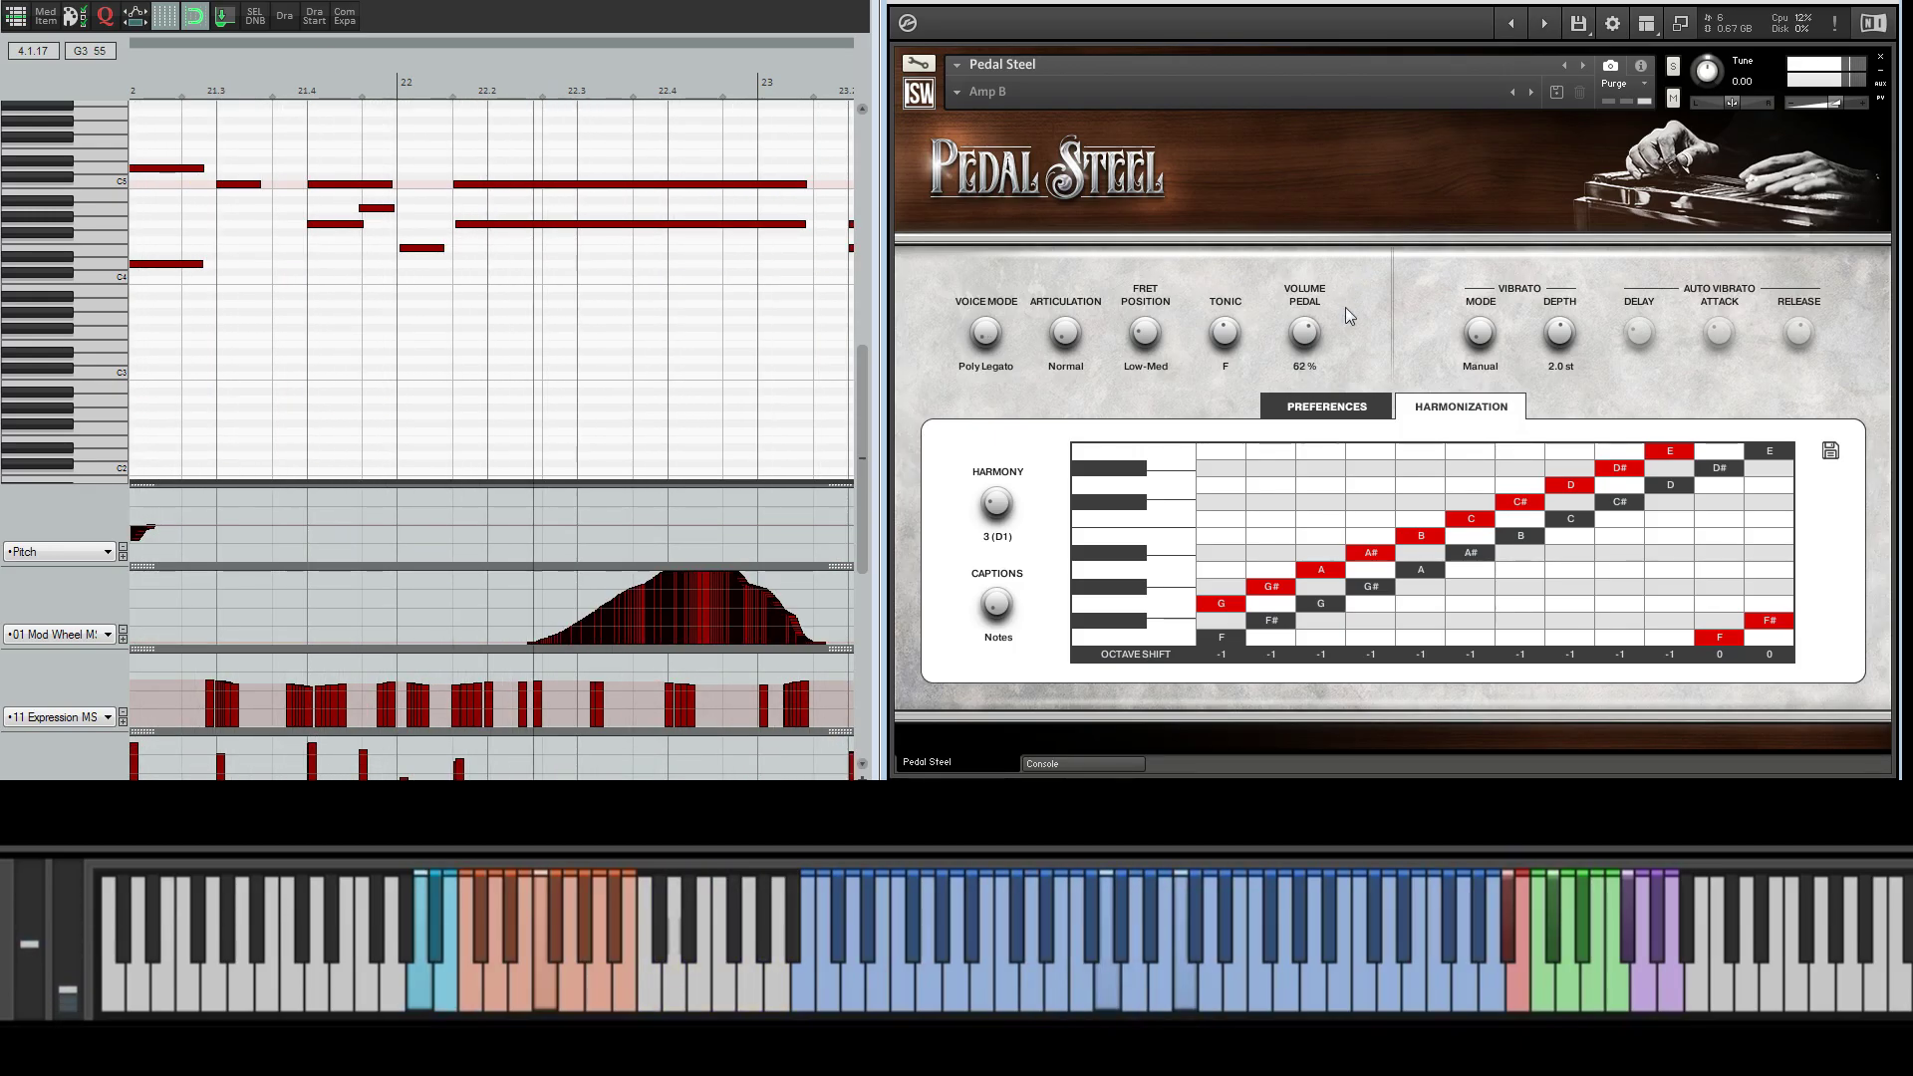
click(1333, 411)
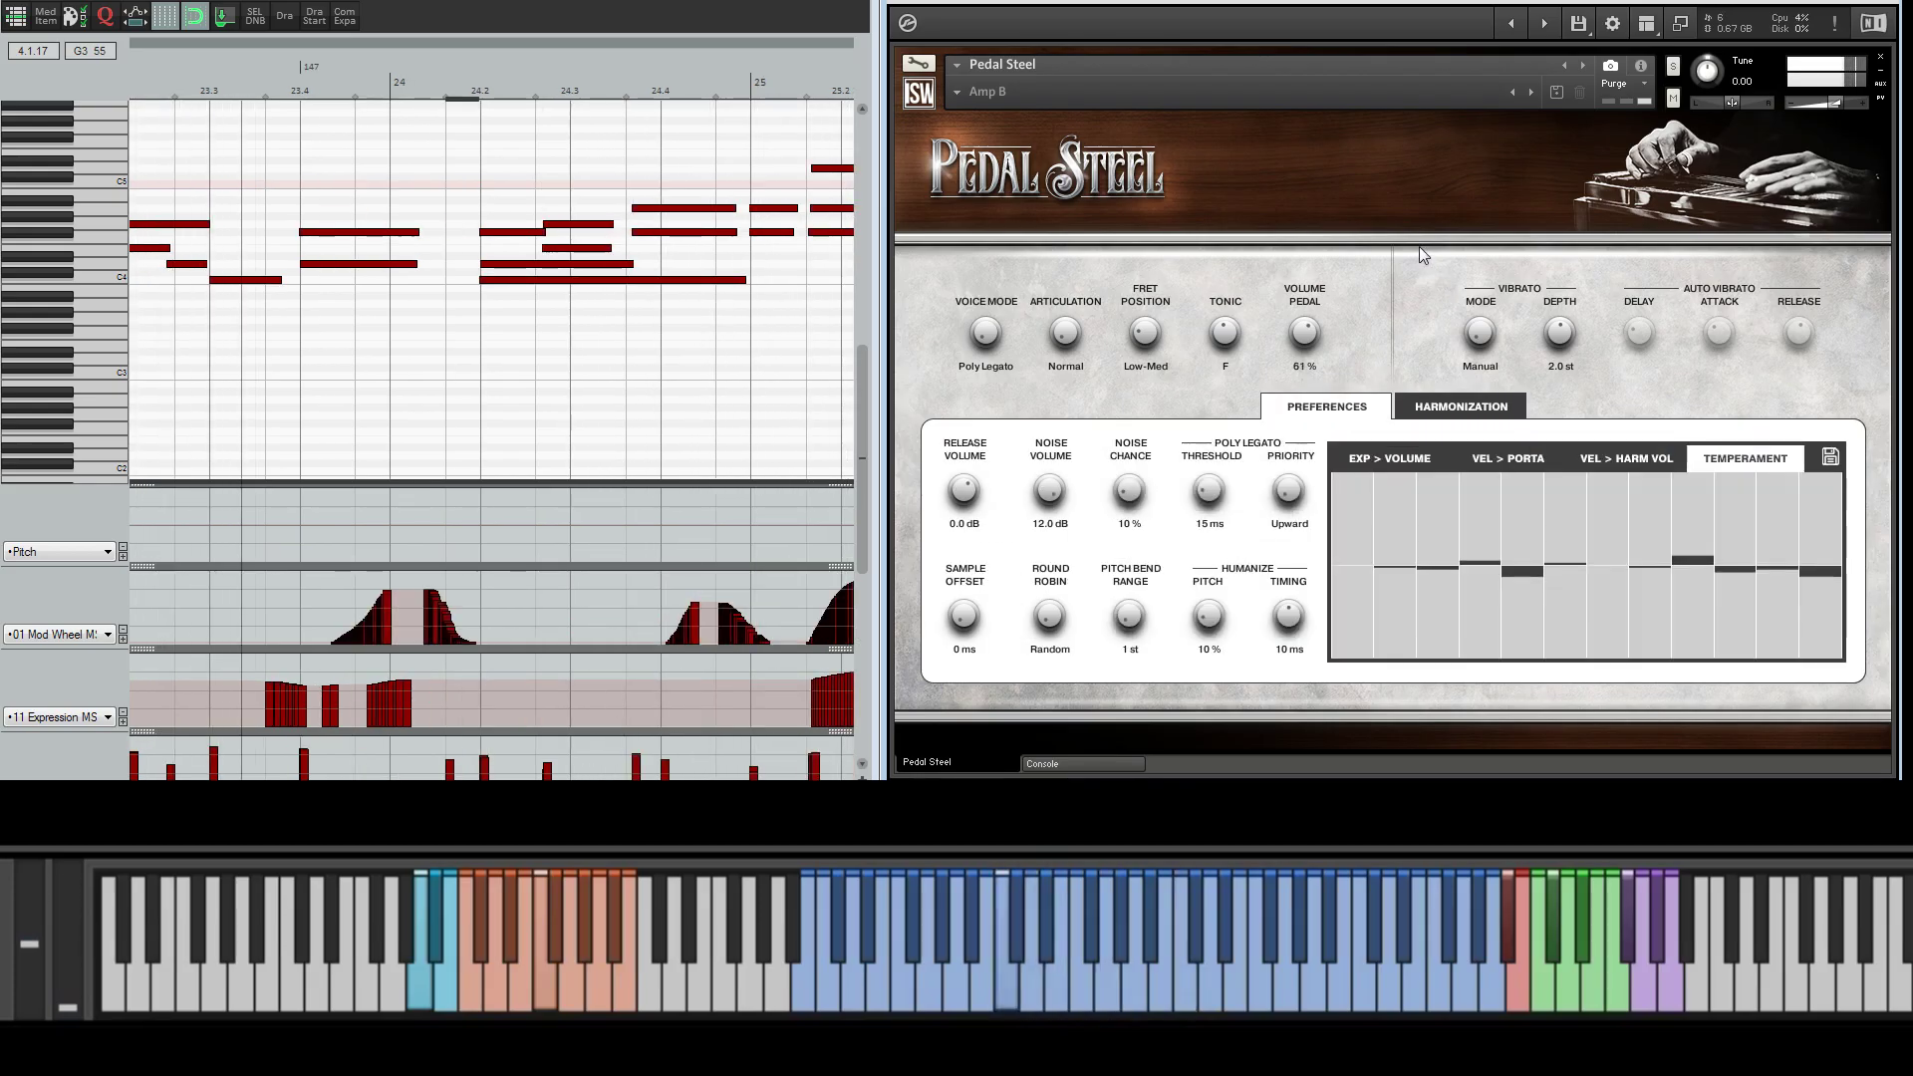
click(1391, 457)
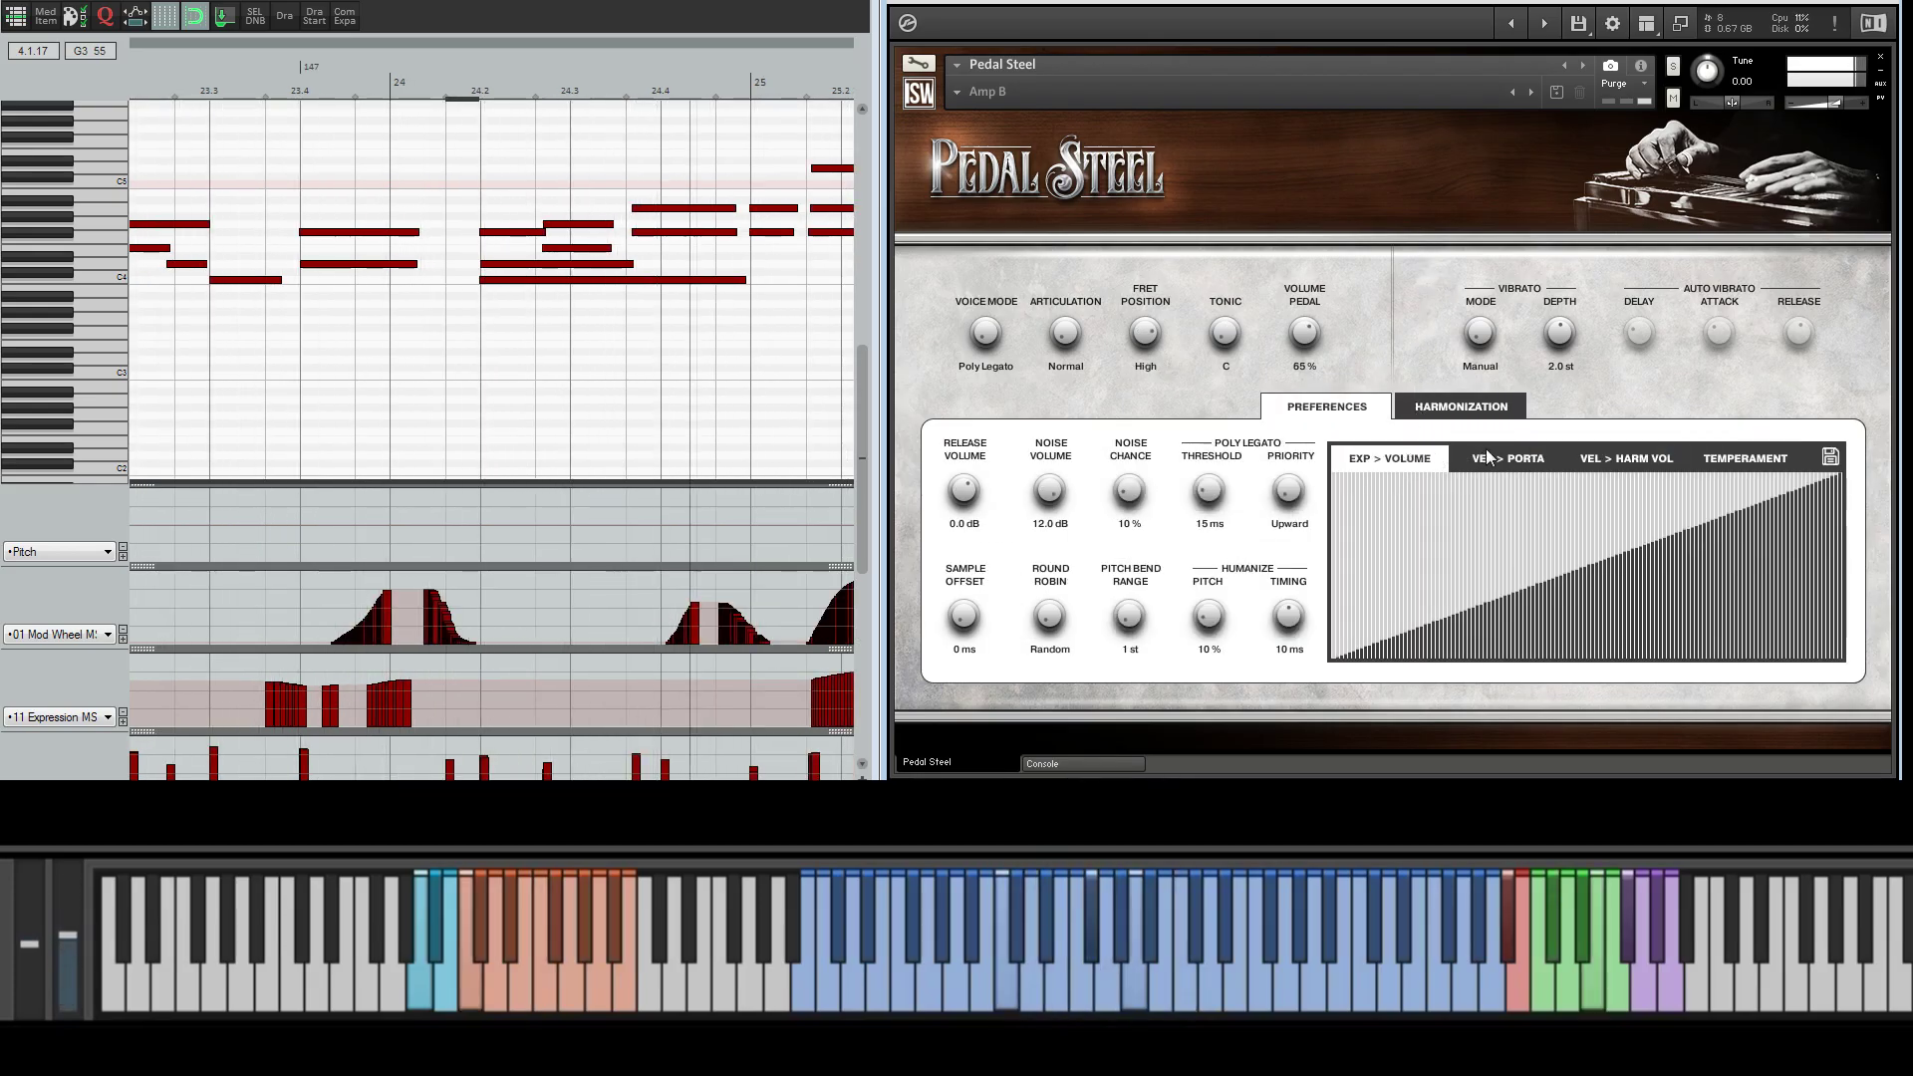
click(1512, 460)
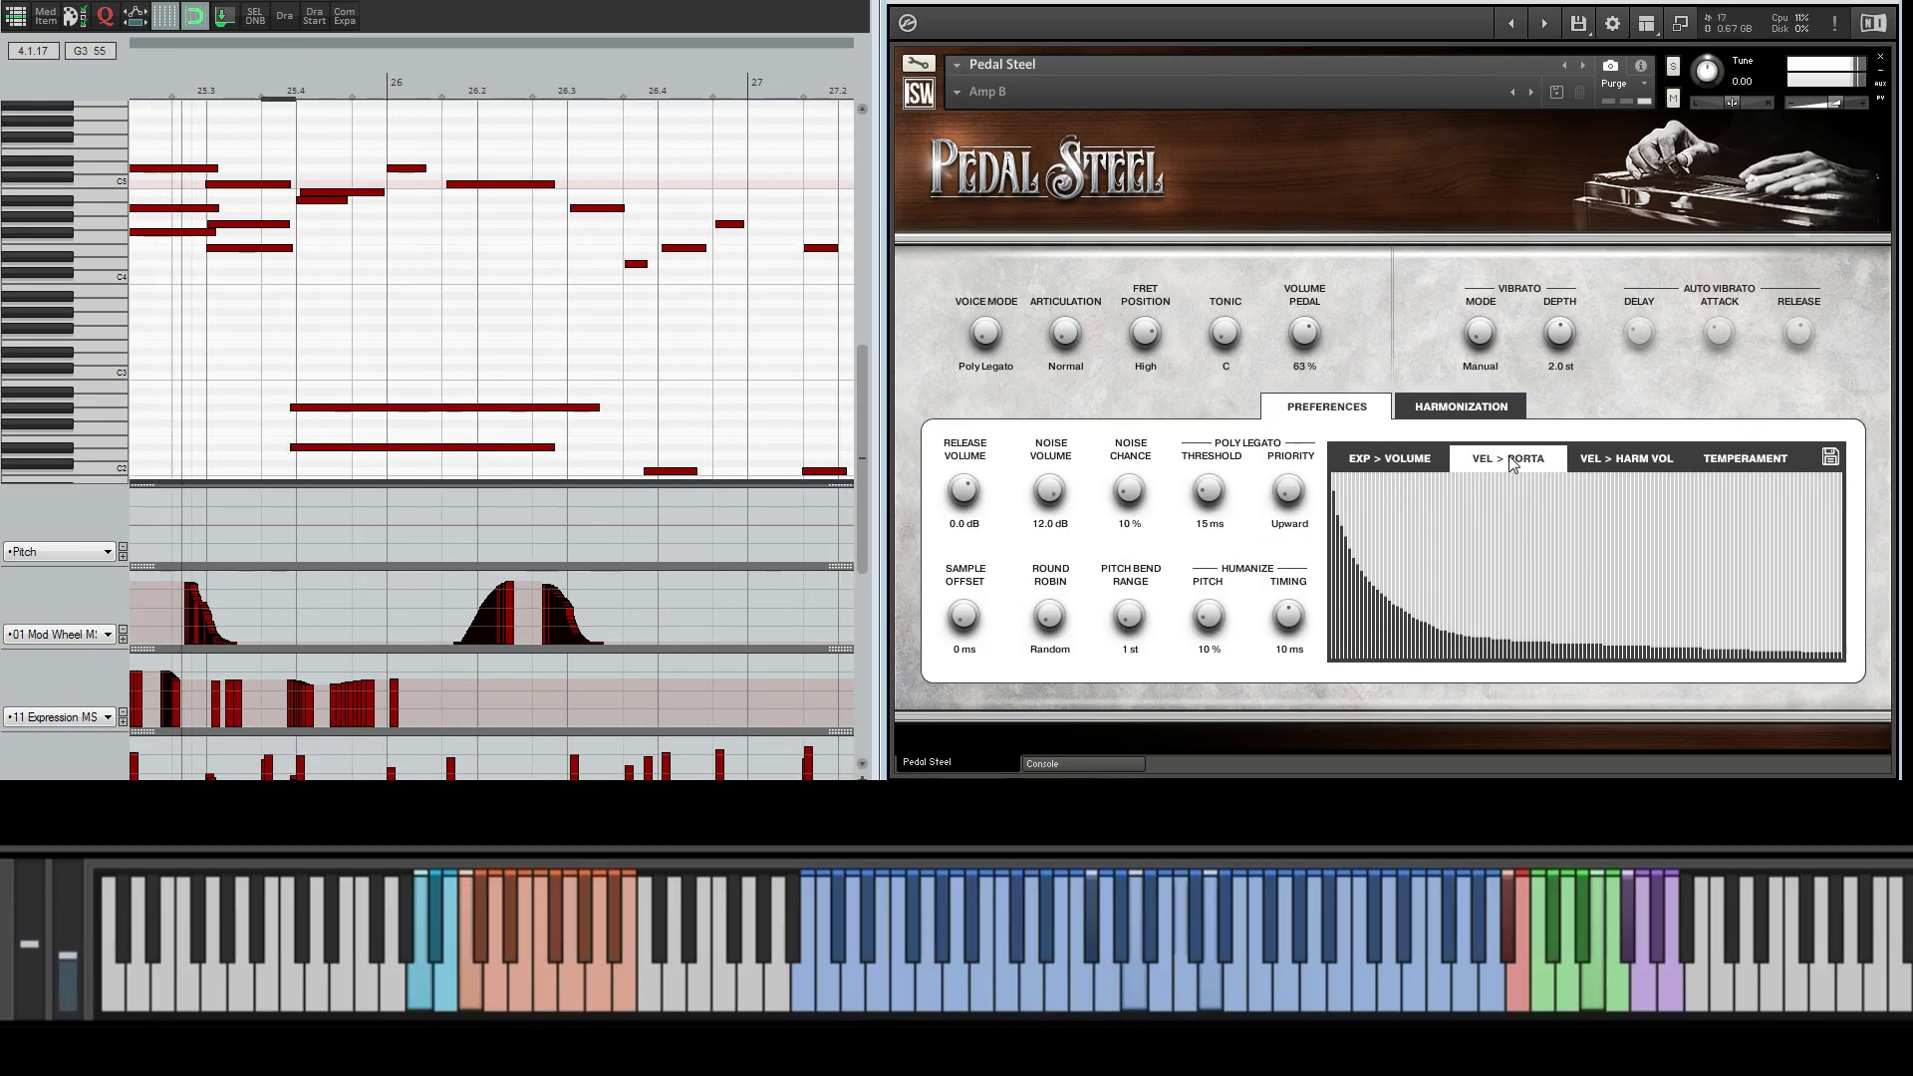
click(1626, 459)
click(1745, 458)
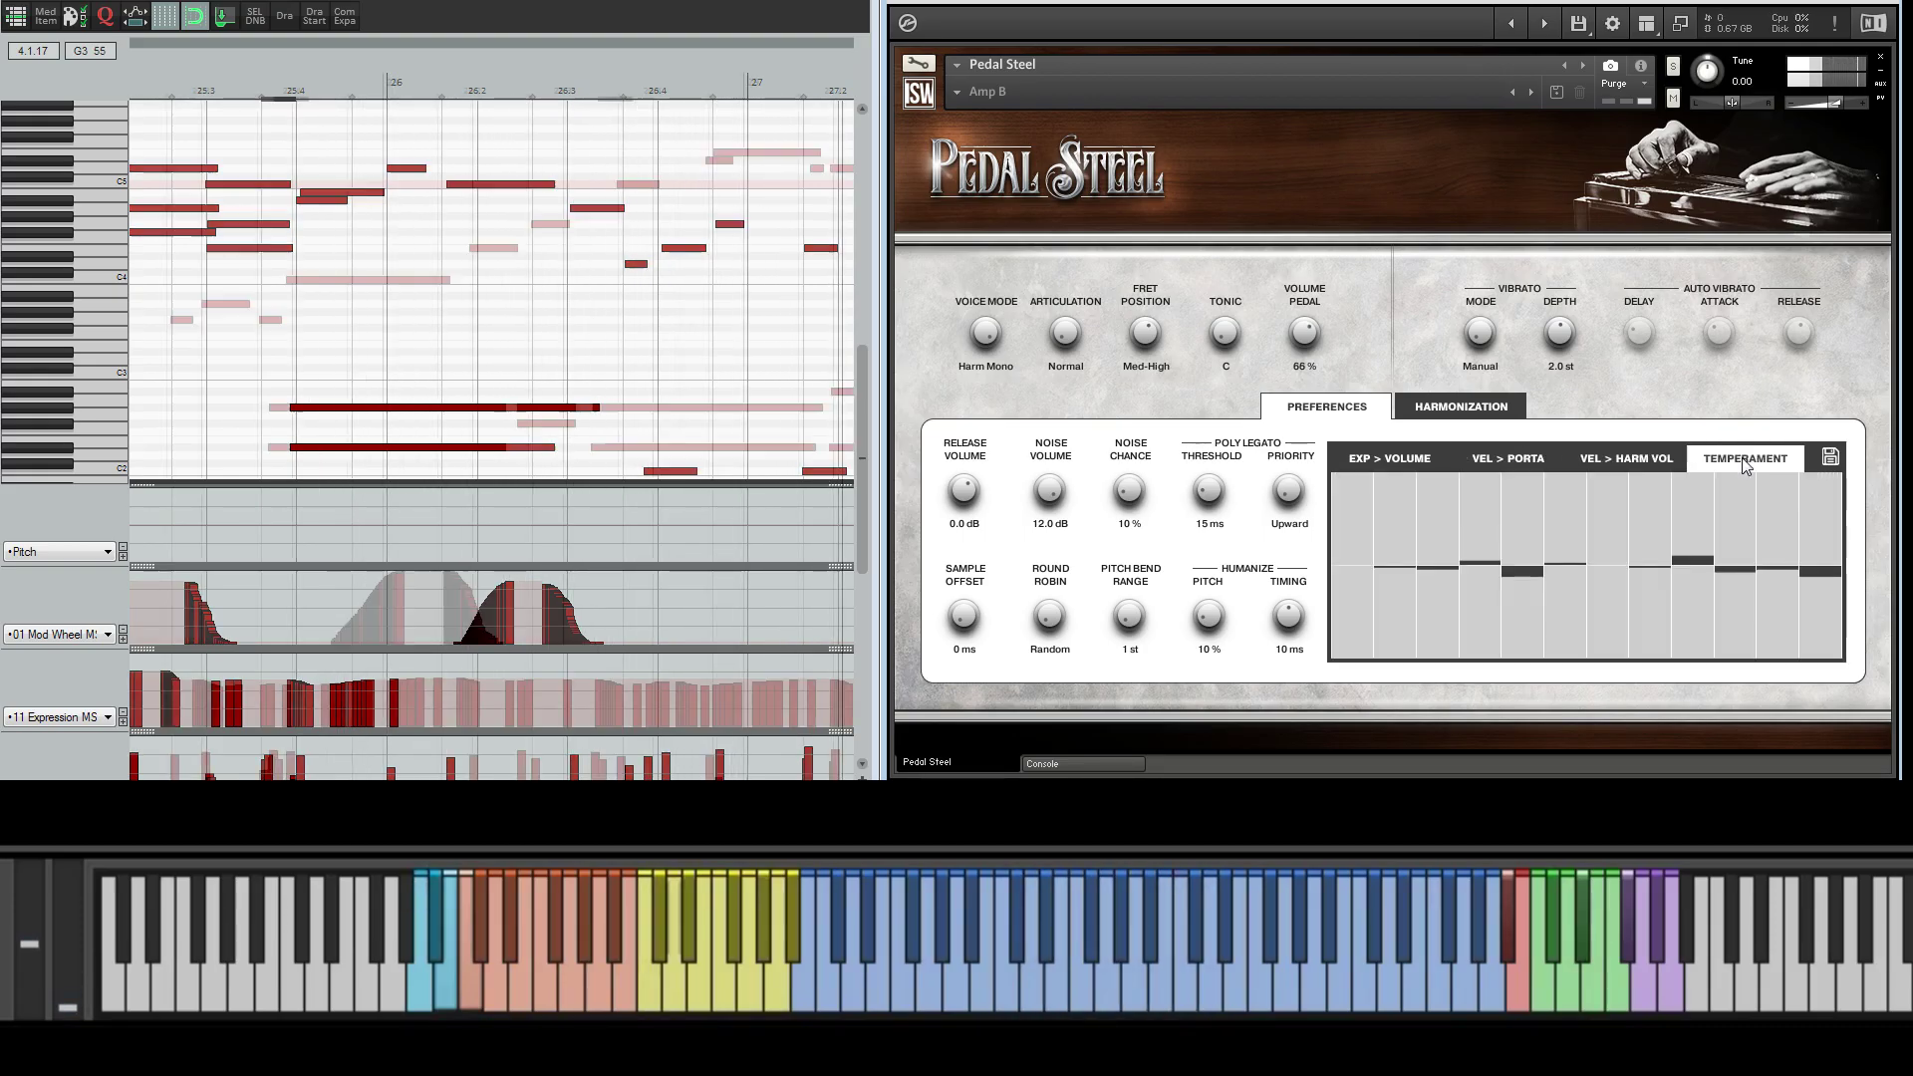
click(1461, 406)
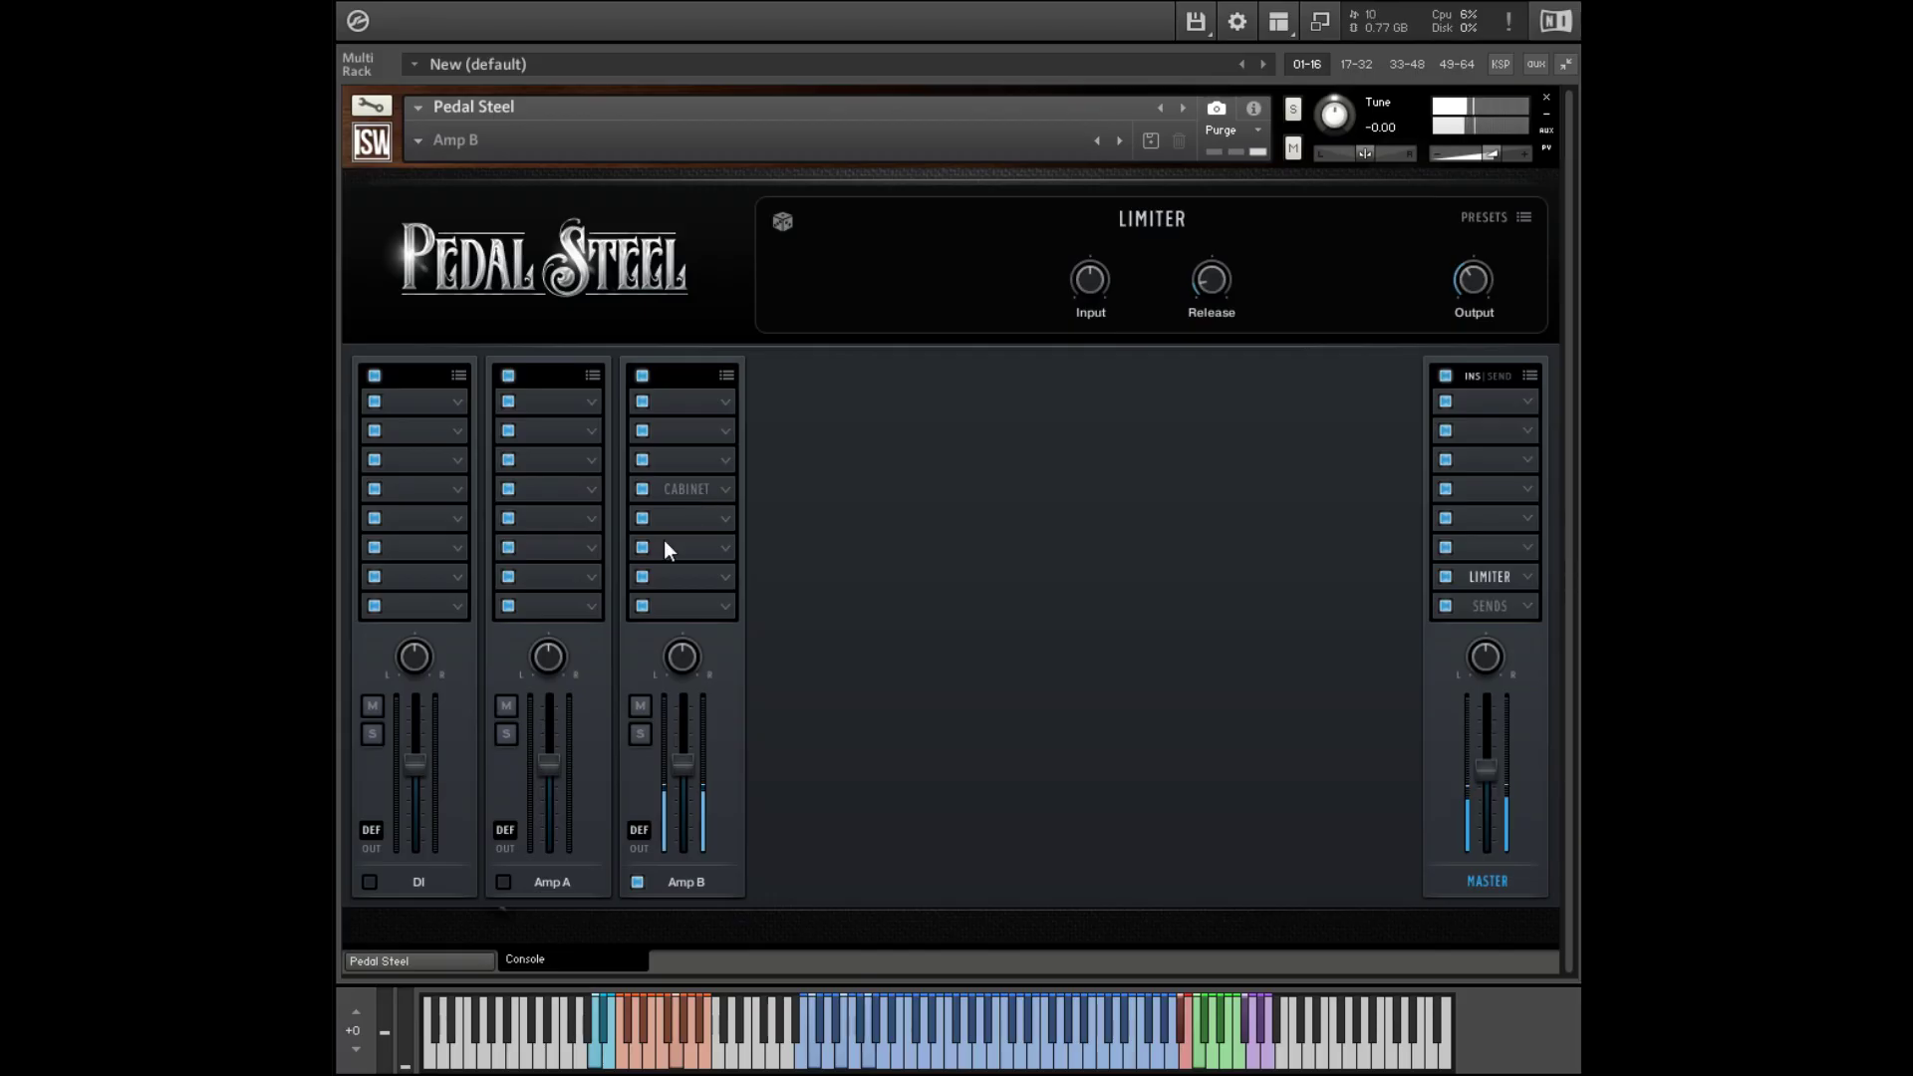
Switch the Amp B cabinet model to JC80 1x15.
click(674, 492)
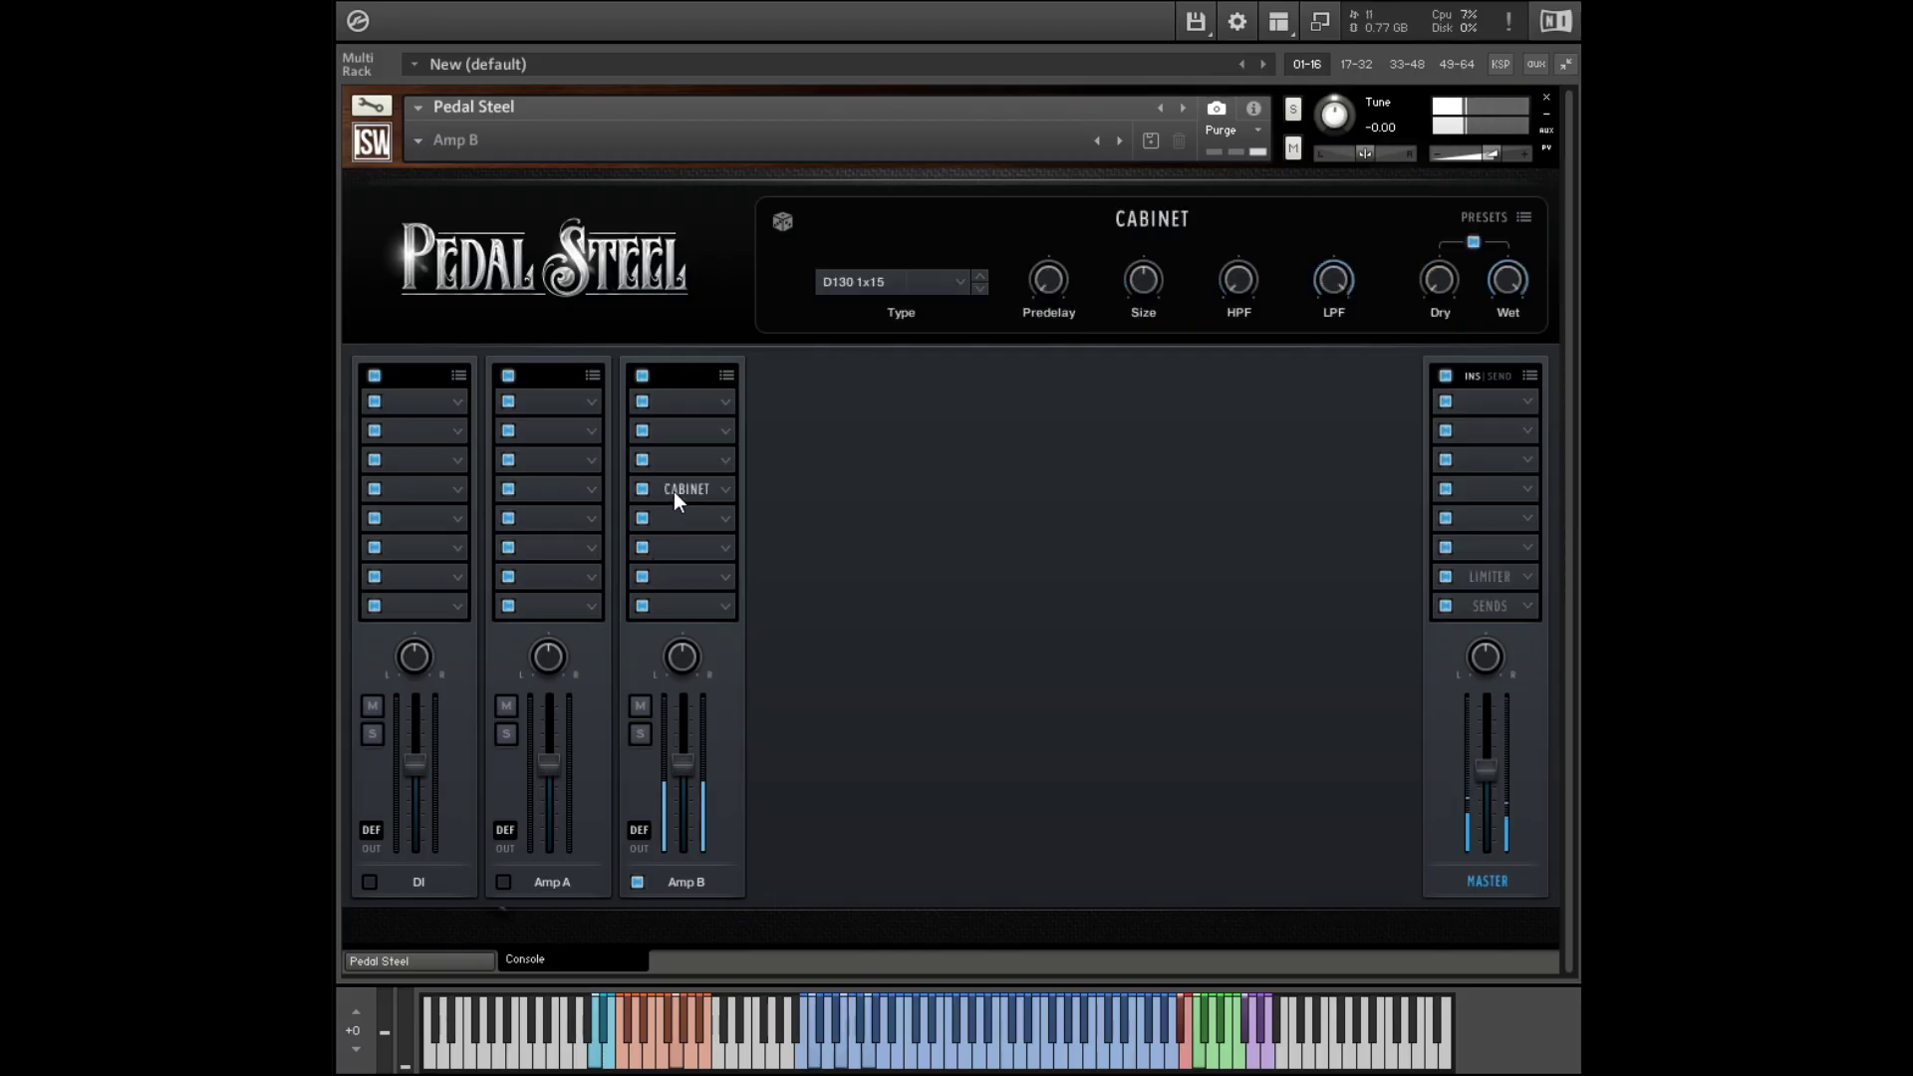
click(981, 288)
click(981, 282)
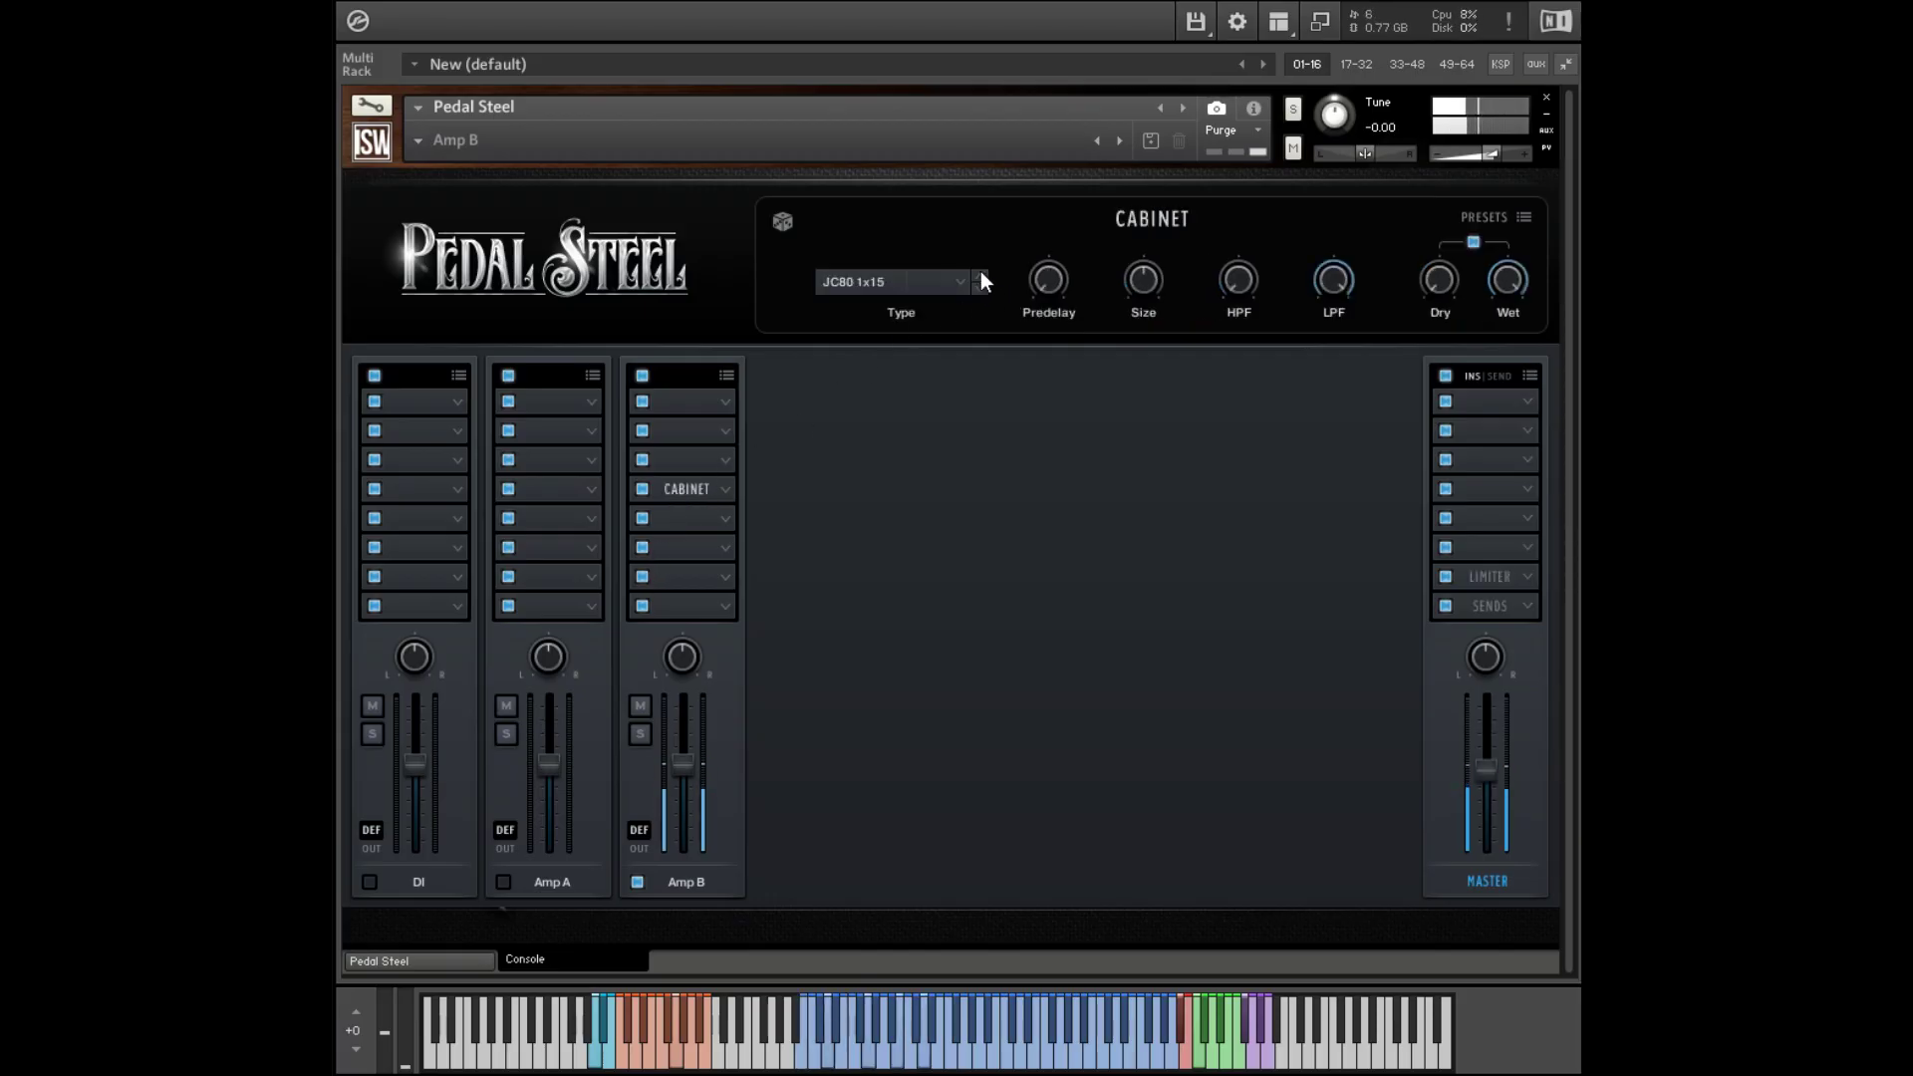
Add Flanger and Reverb master inserts and unlink the reverb's Dry/Wet levels.
click(1520, 461)
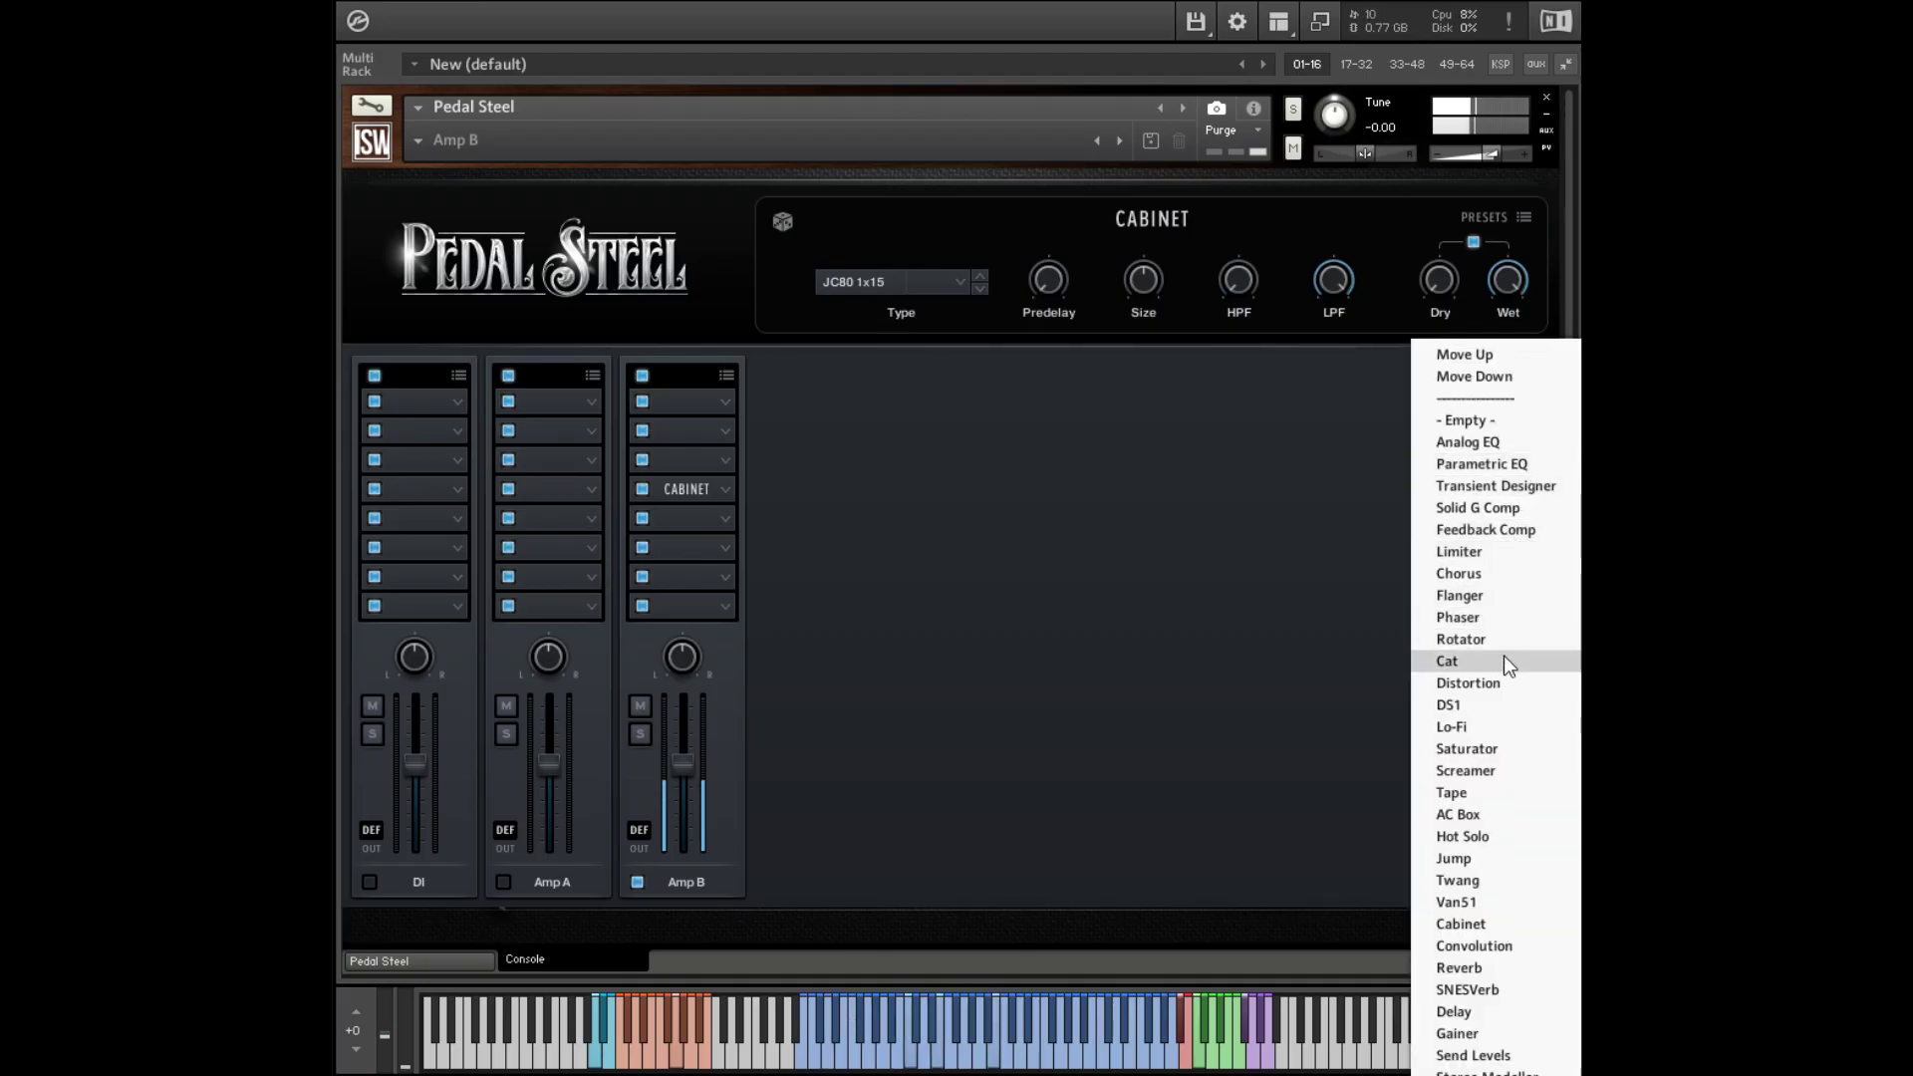
click(1458, 595)
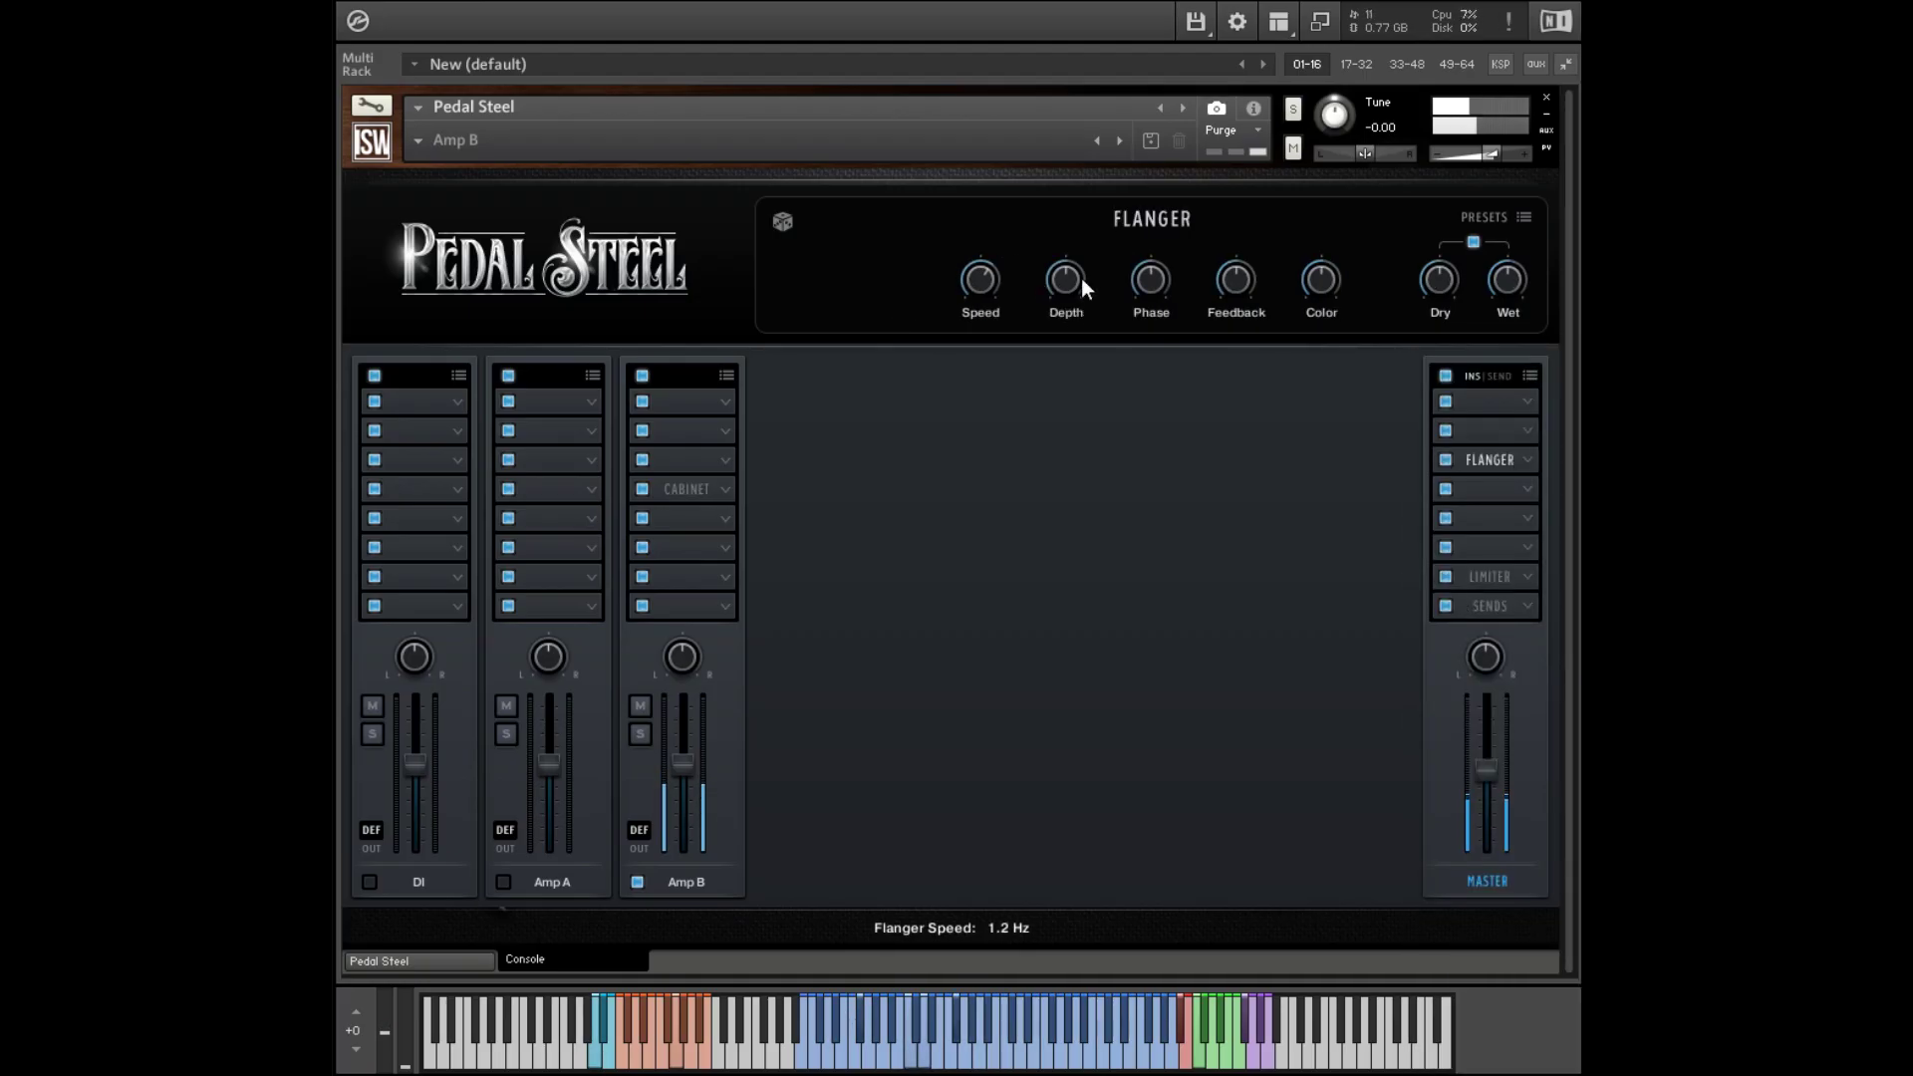
click(1488, 516)
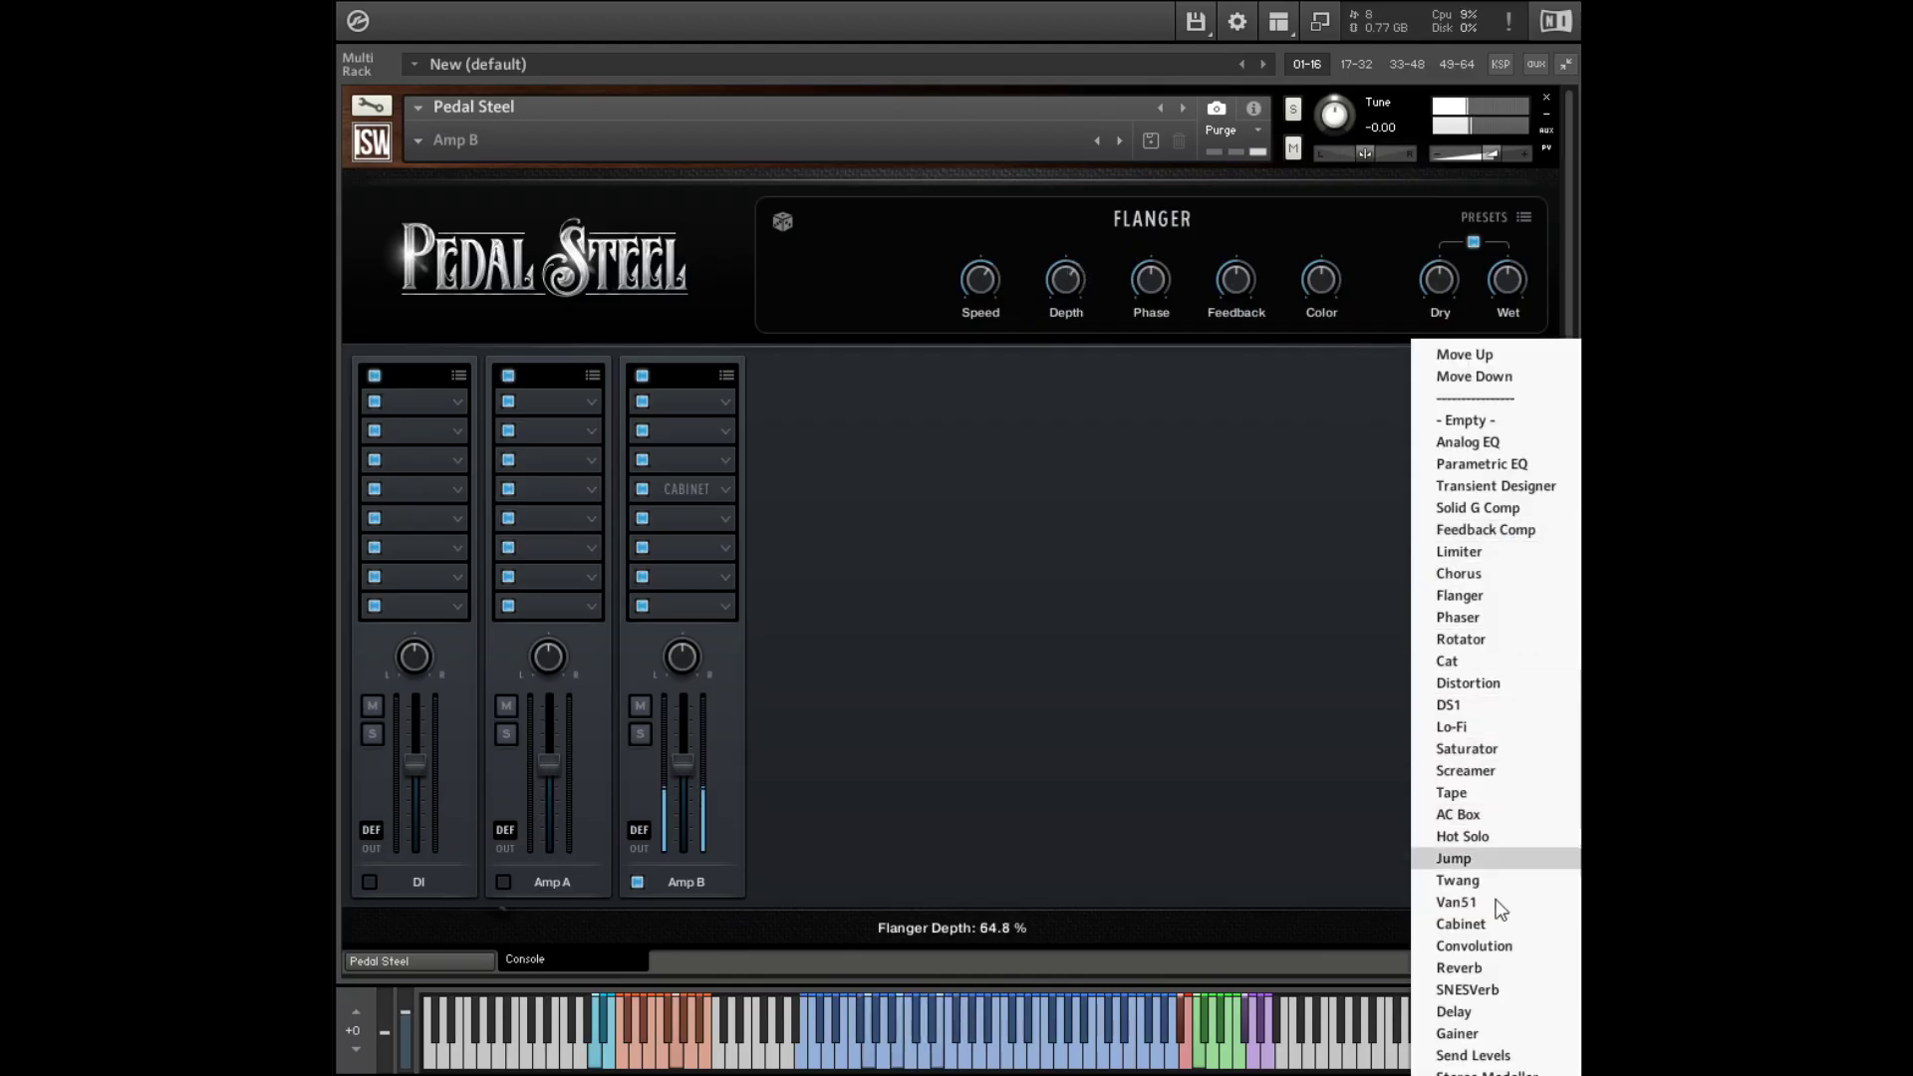
click(1491, 967)
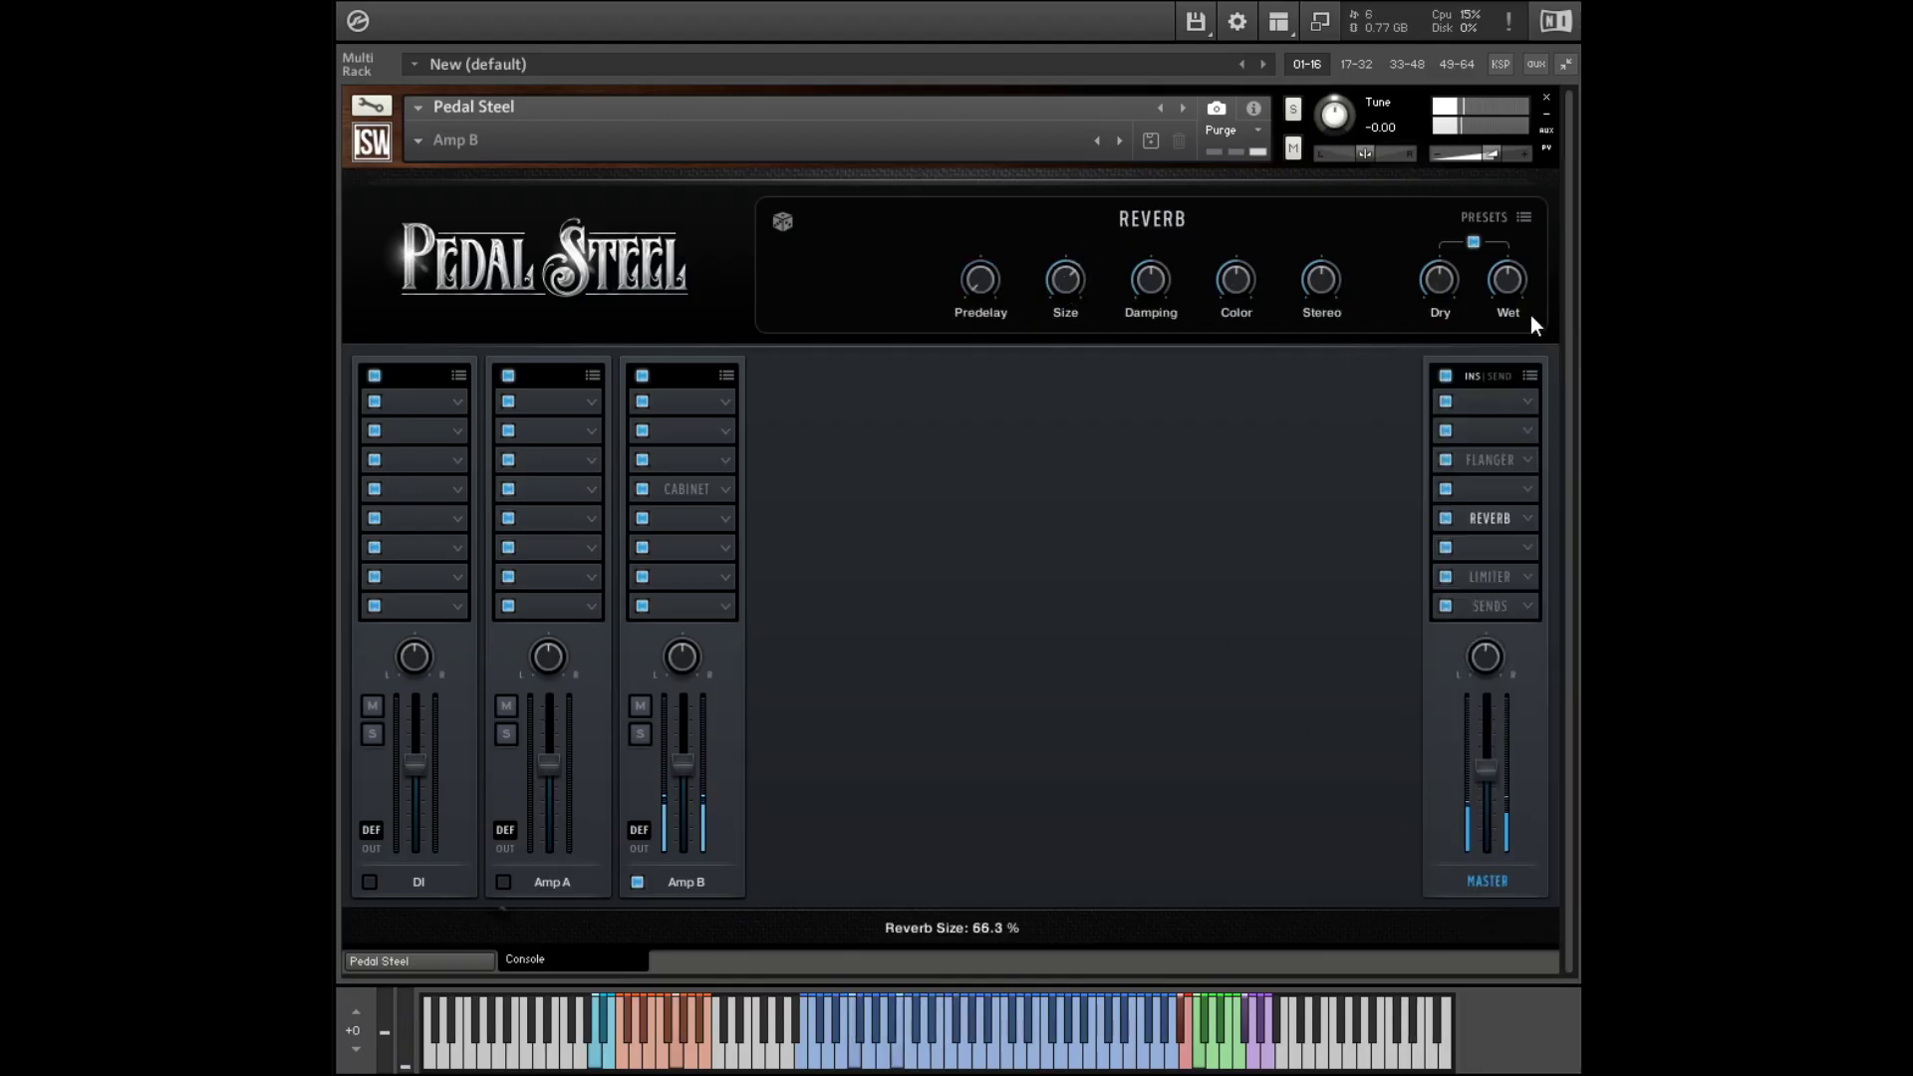
click(1472, 241)
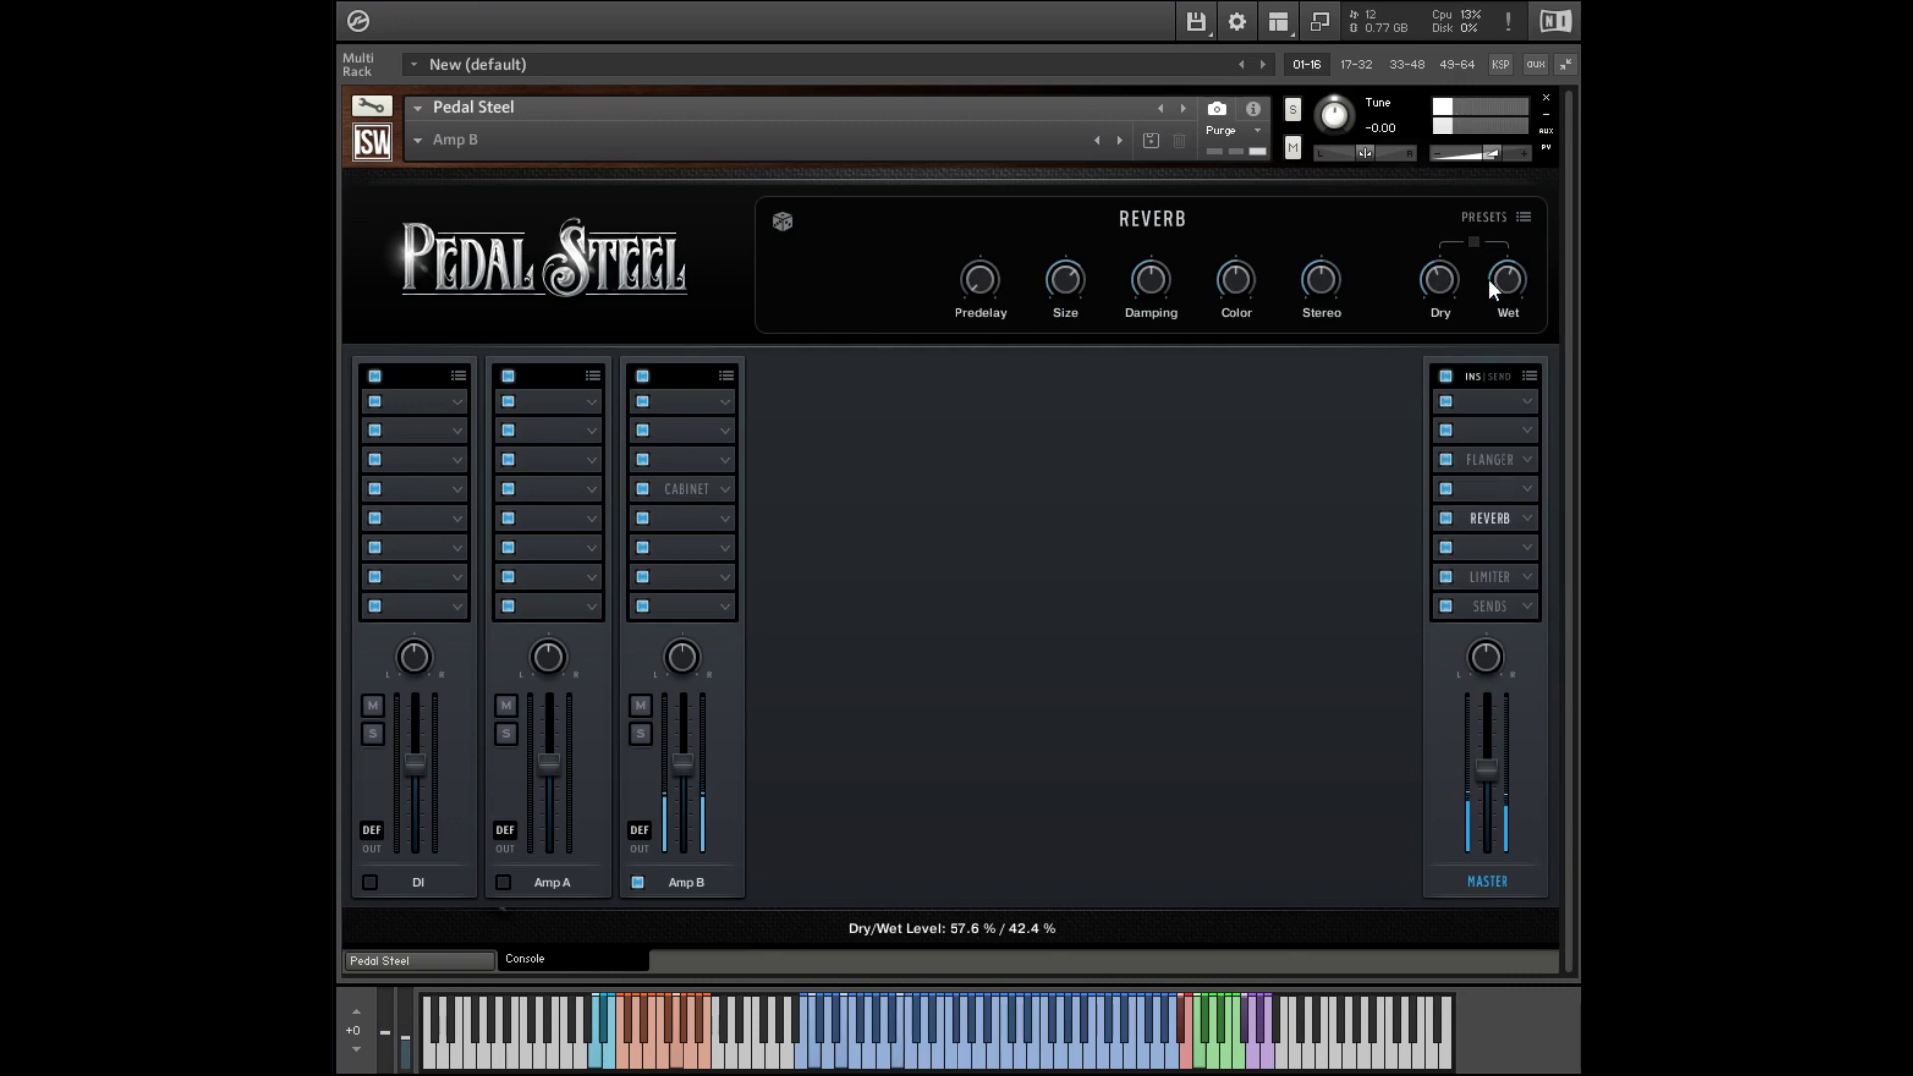